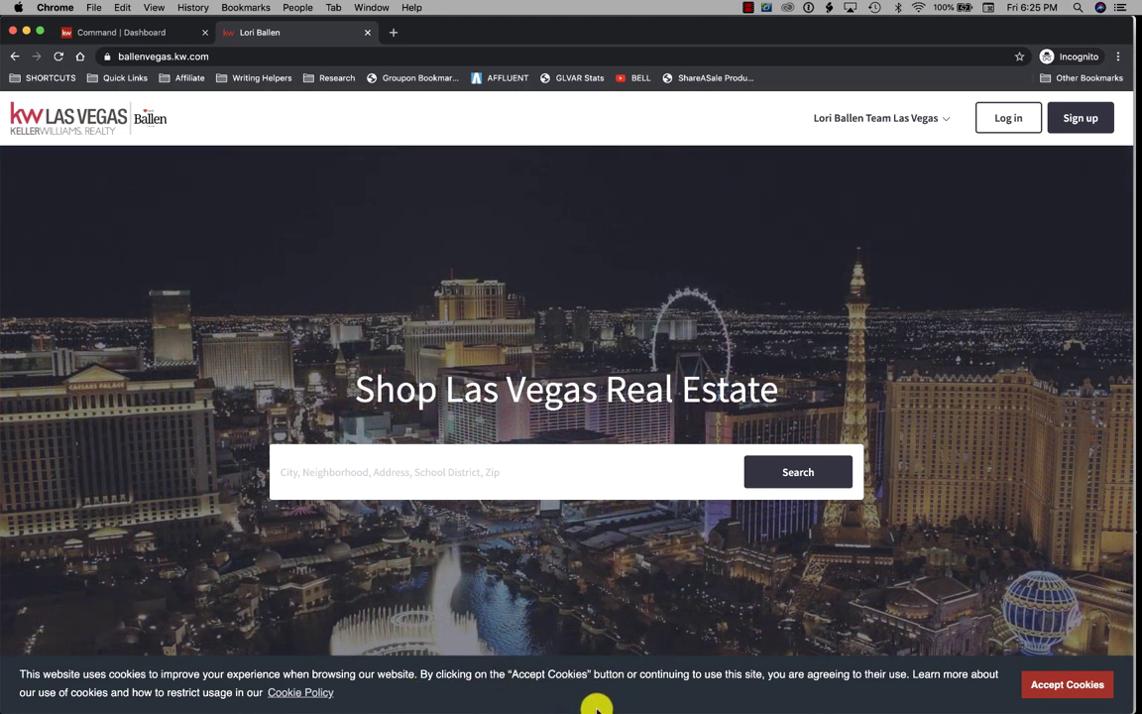
left_click(1068, 684)
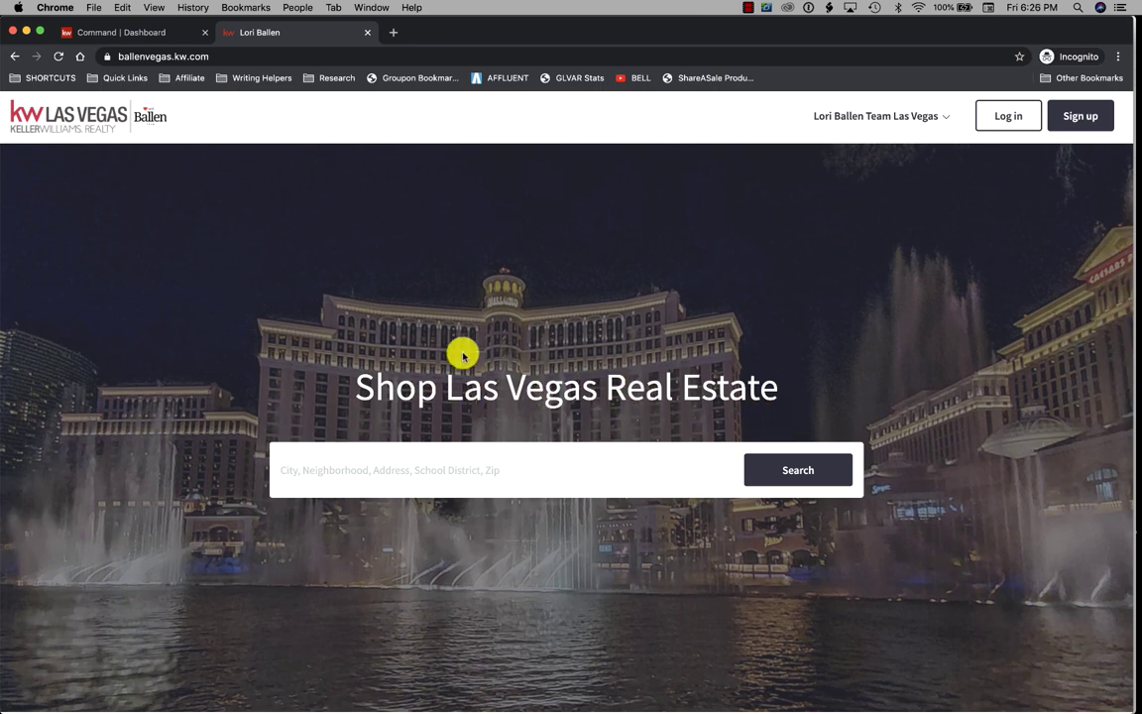
- From the KW Command dashboard, open the Consumer Site & App Settings General page
left_click(142, 37)
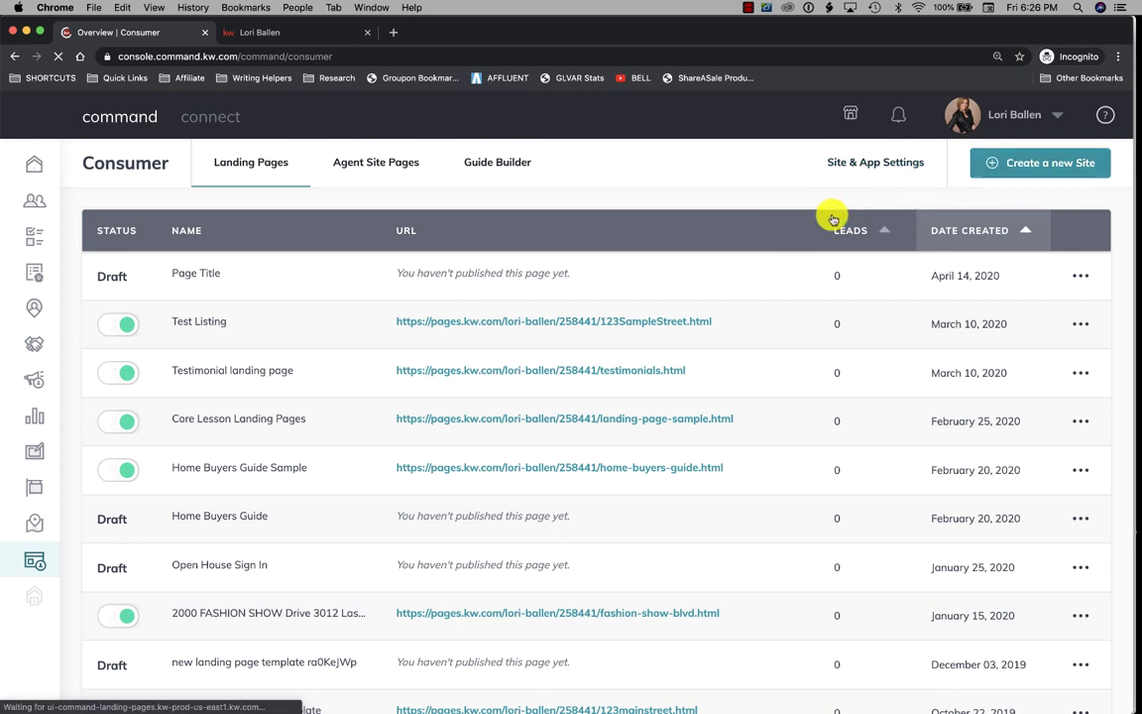
left_click(869, 165)
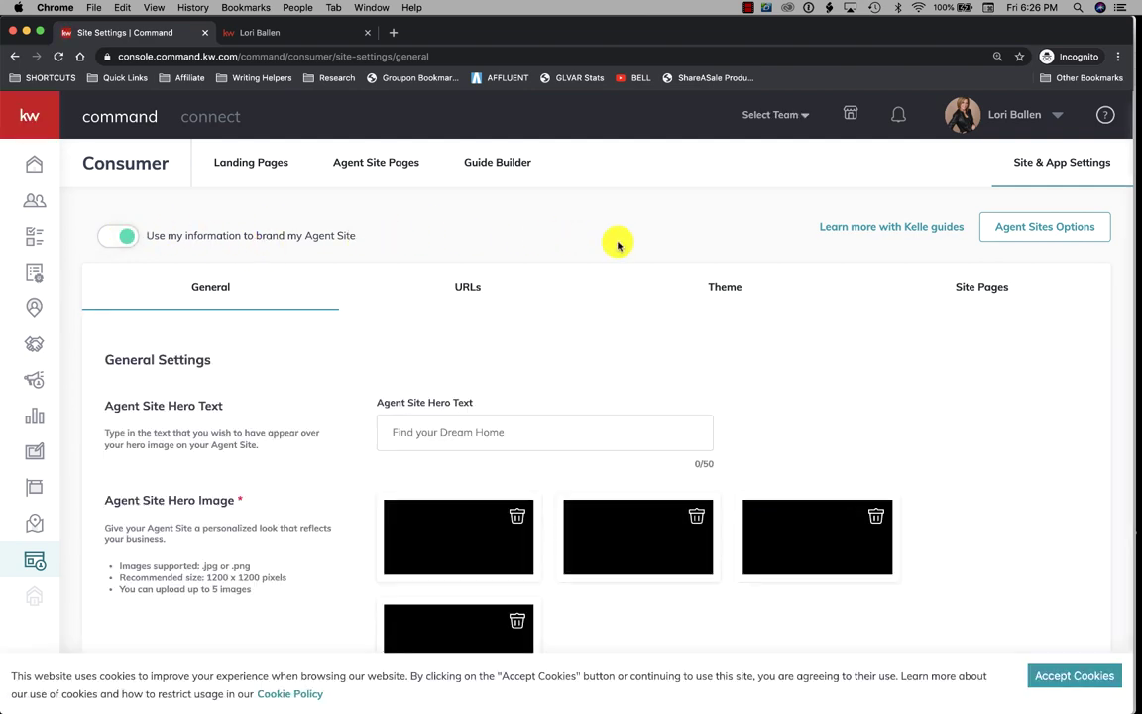
- Accept cookies and review the General settings: empty hero text field and four Las Vegas hero images
scroll(612, 393, "down", 1)
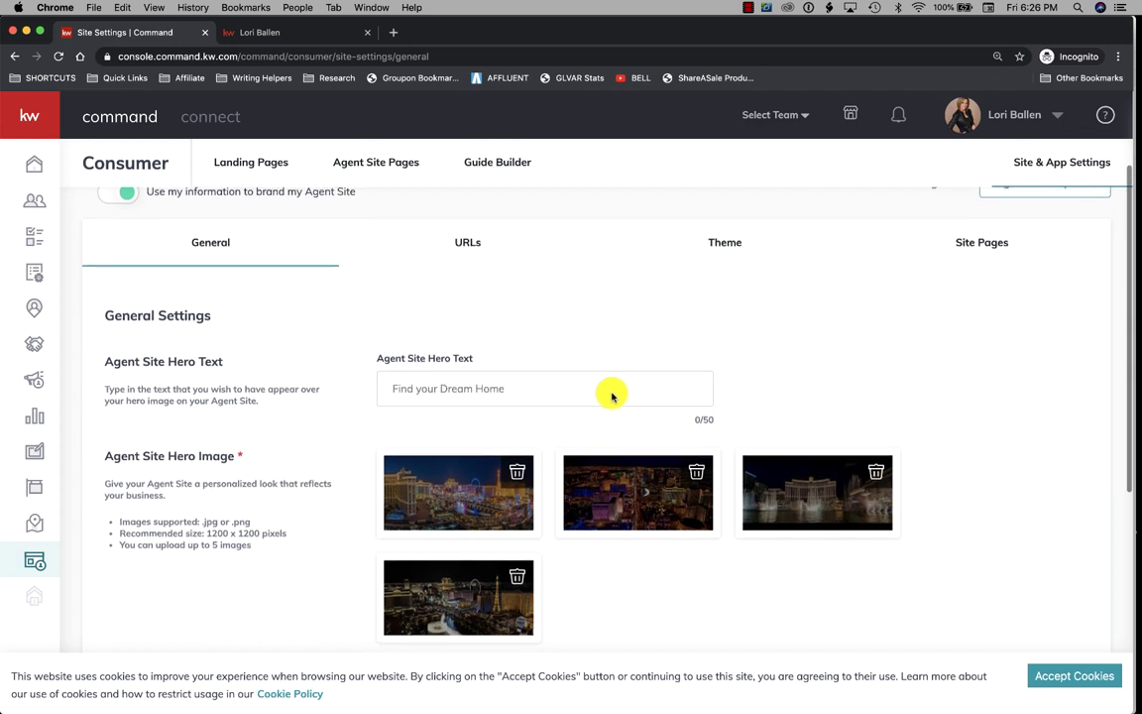
left_click(1071, 673)
scroll(938, 425, "down", 1)
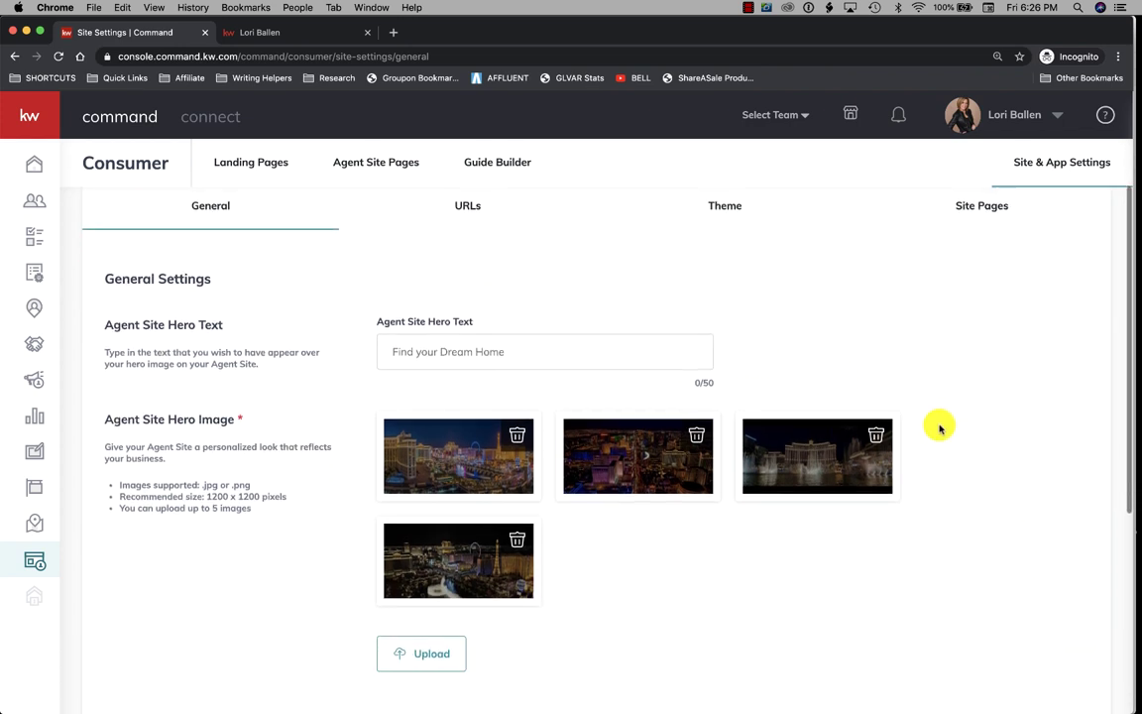
scroll(938, 425, "up", 2)
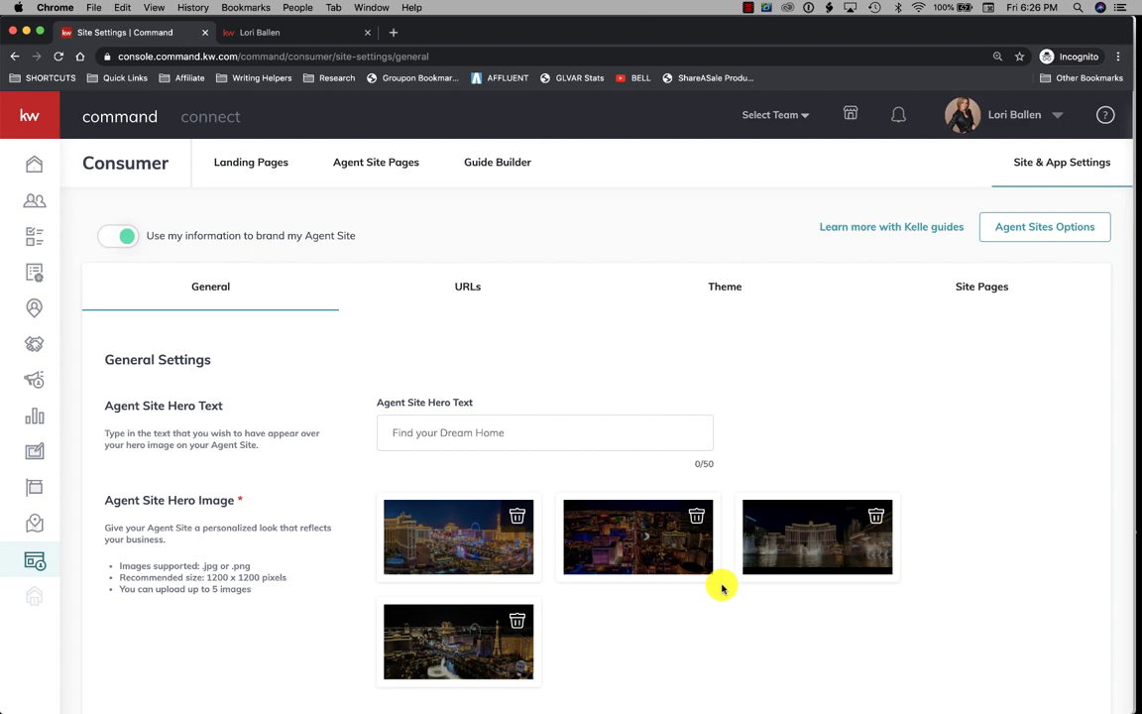
scroll(722, 589, "down", 1)
scroll(722, 589, "down", 5)
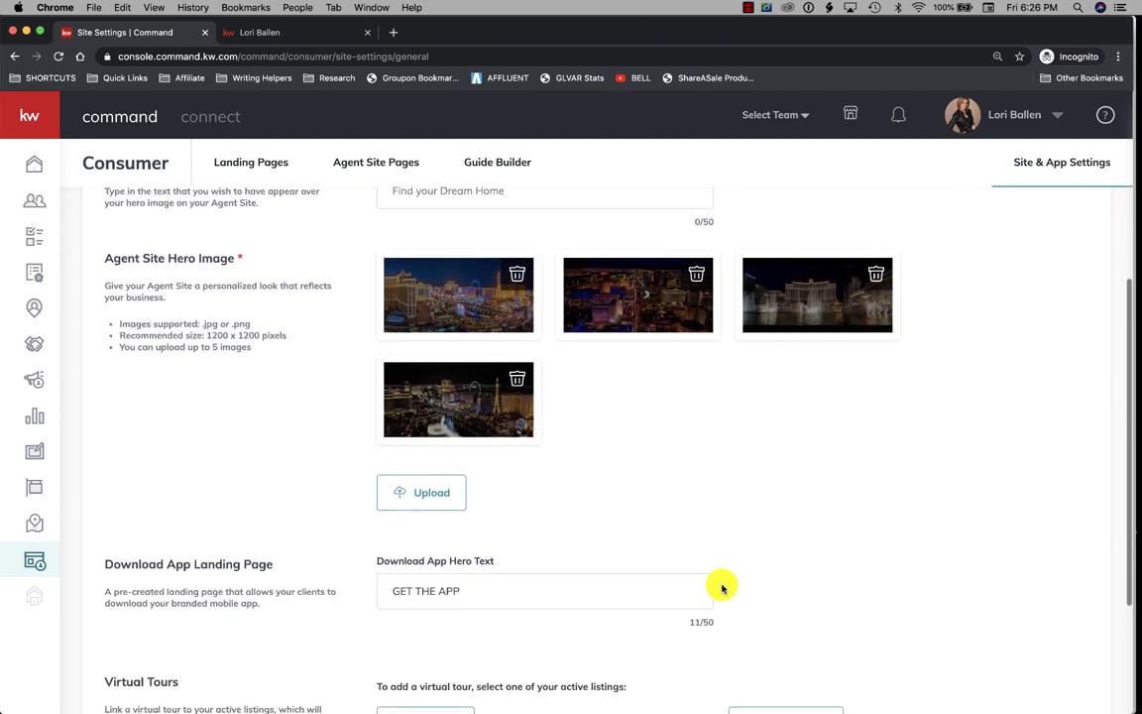
scroll(722, 587, "down", 1)
scroll(721, 586, "up", 6)
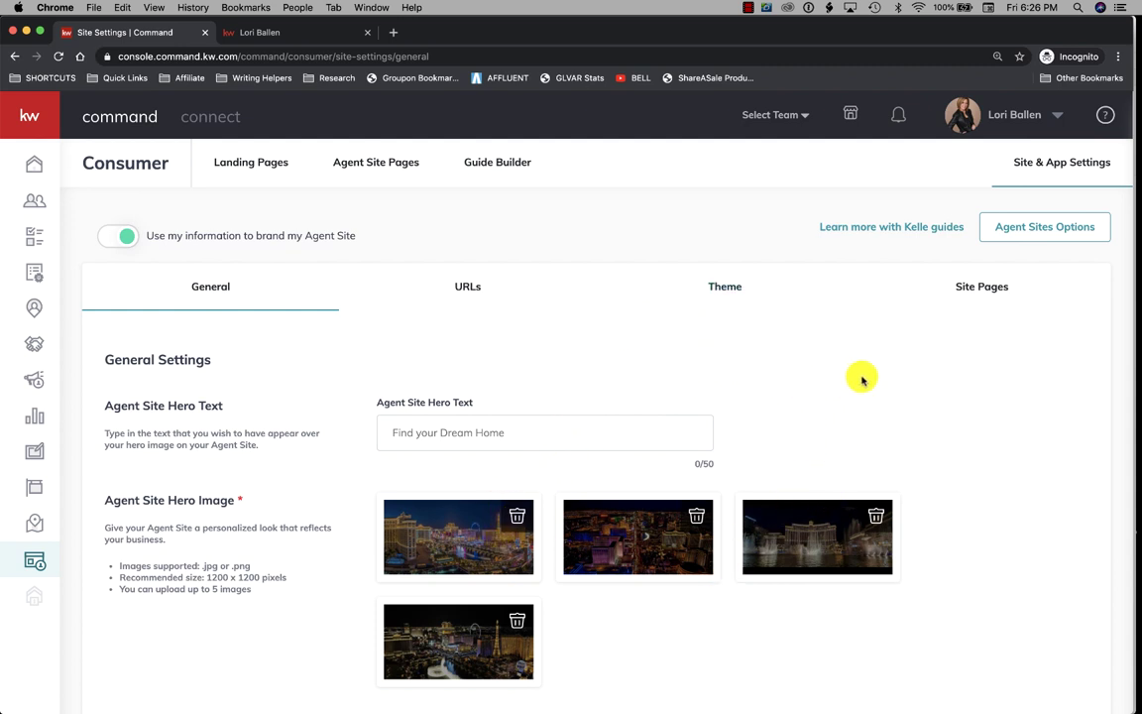
scroll(969, 402, "down", 1)
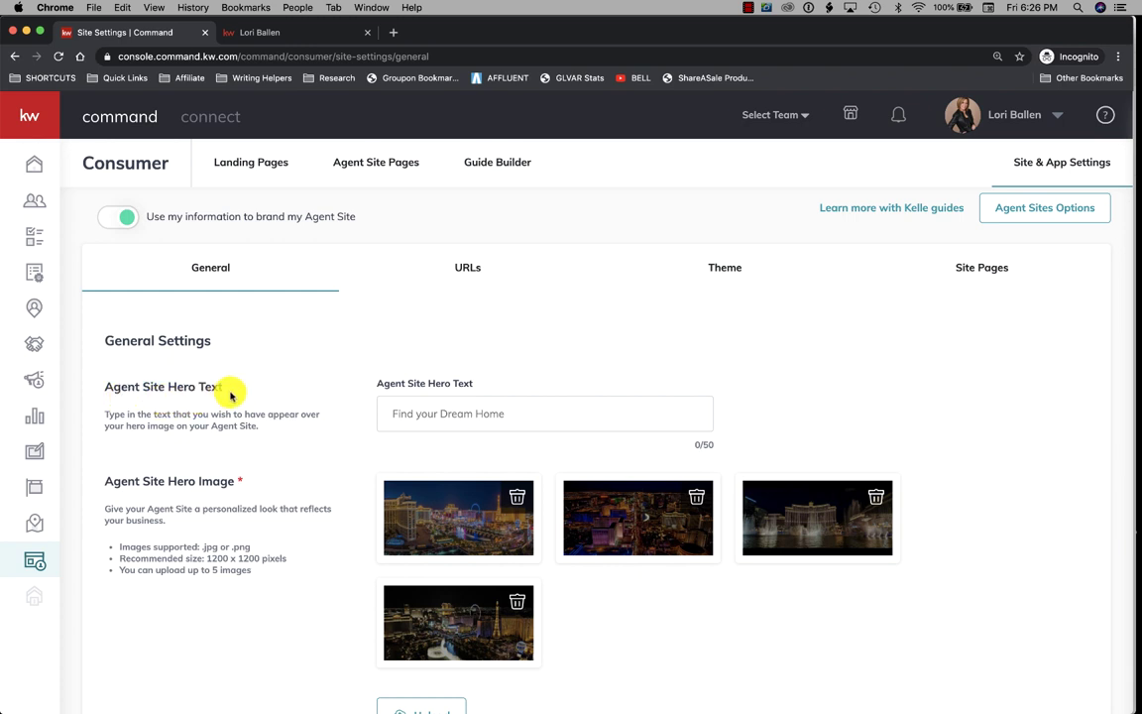
- Select the 'Shop Las Vegas Real Estate' heading on the live agent website
left_click(516, 414)
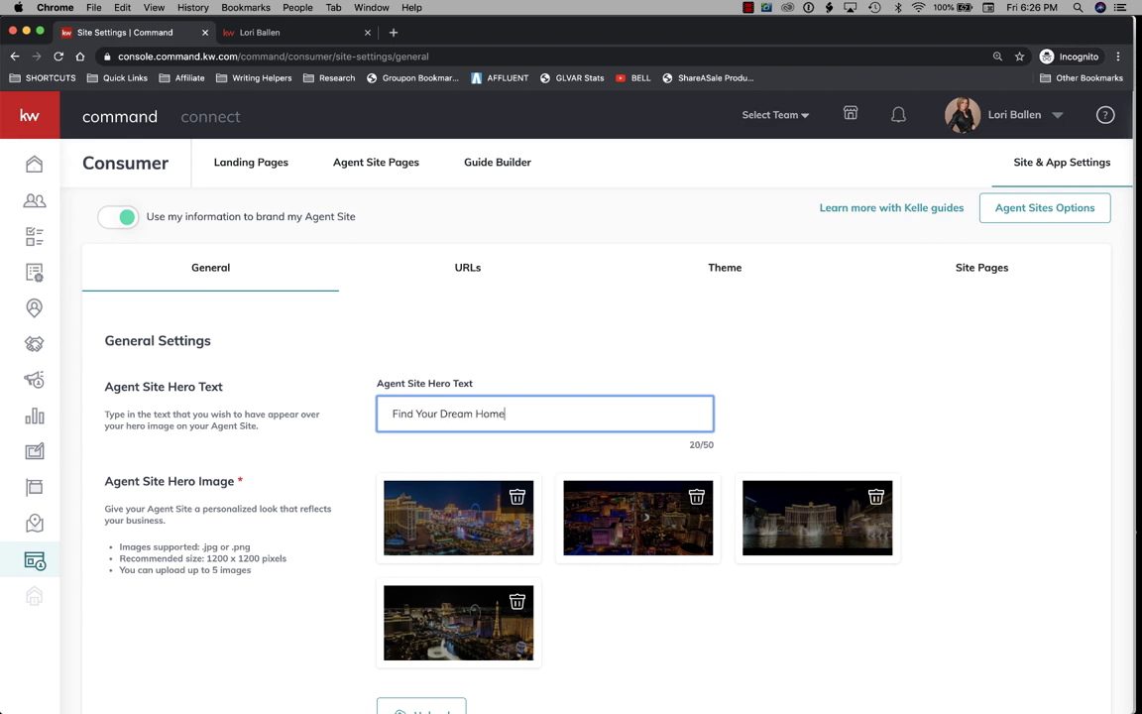
left_click(263, 32)
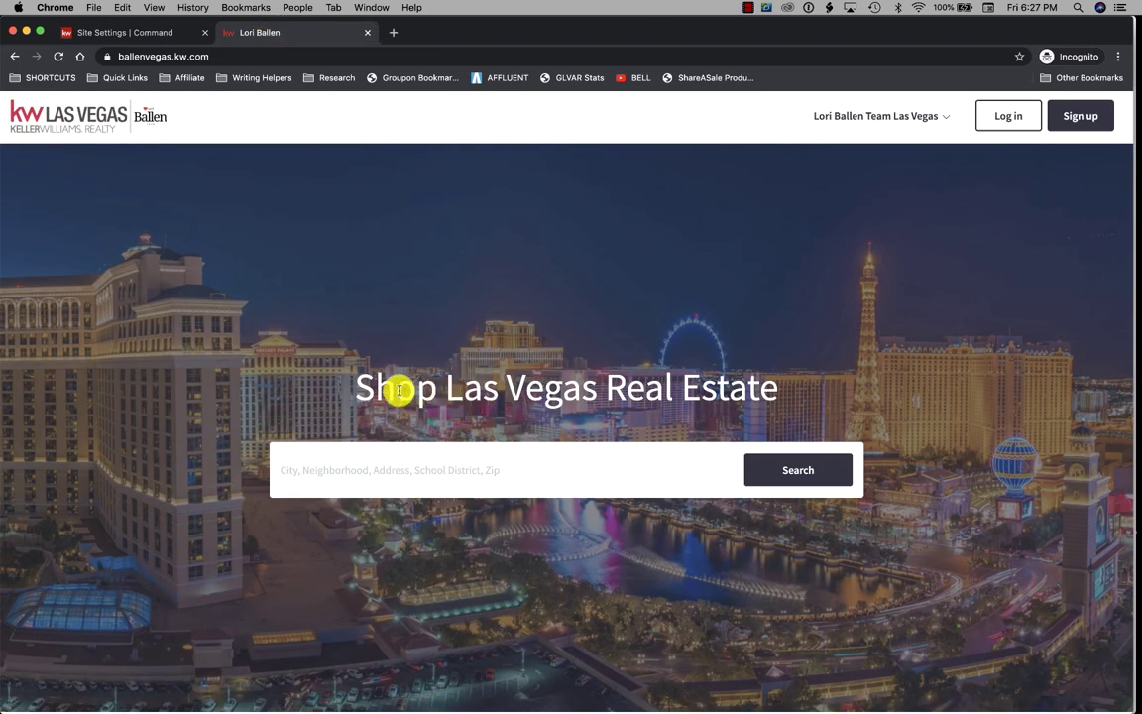
left_click_drag(357, 394, 889, 400)
scroll(887, 396, "down", 10)
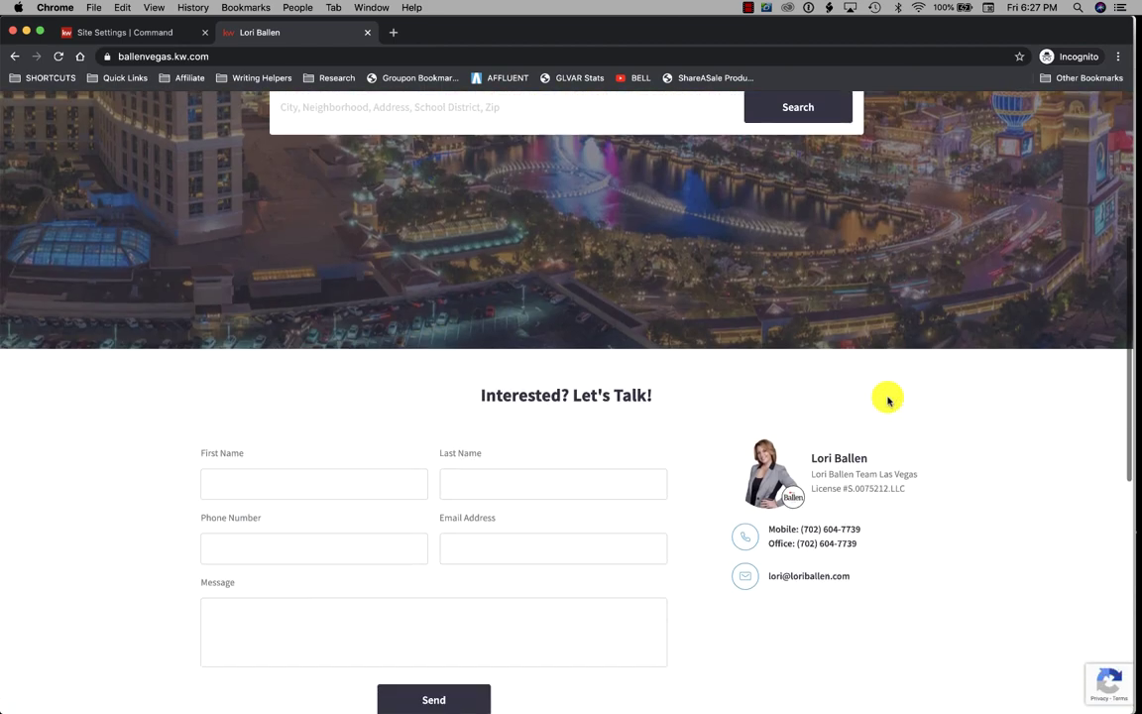
scroll(888, 396, "up", 10)
- Replace the Agent Site Hero Text with 'Shop Las Vegas Real Estate' (26/50)
left_click(99, 31)
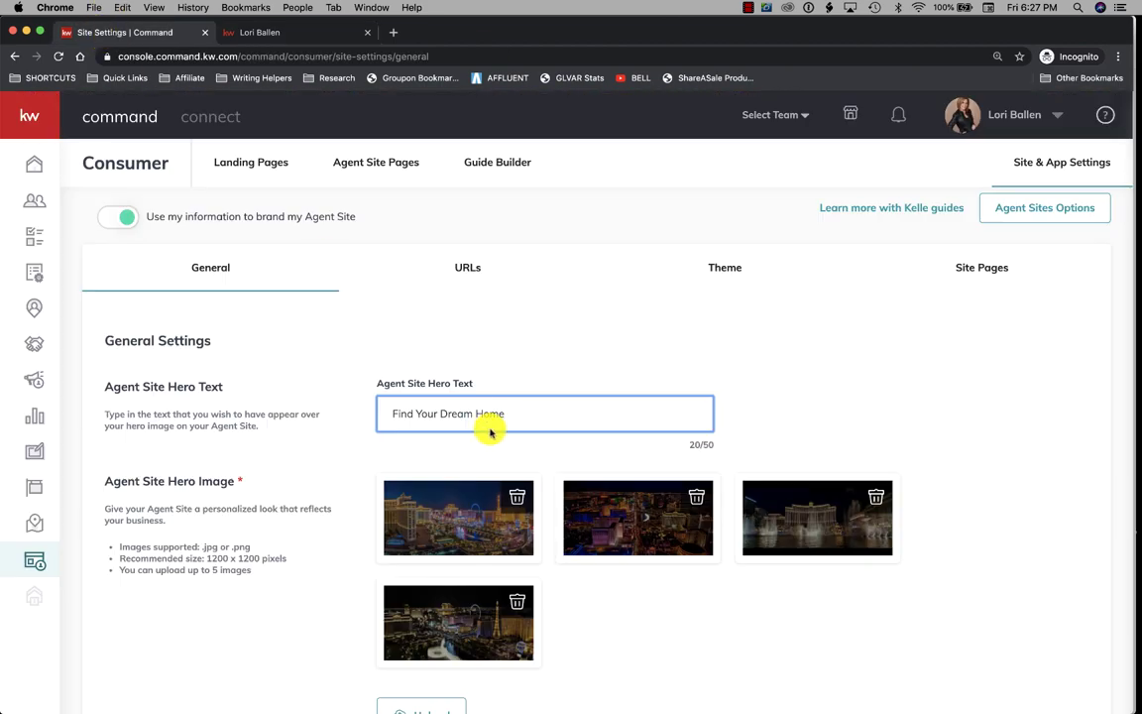
left_click_drag(516, 416, 301, 378)
type("Shop Las Vegas Real Estate")
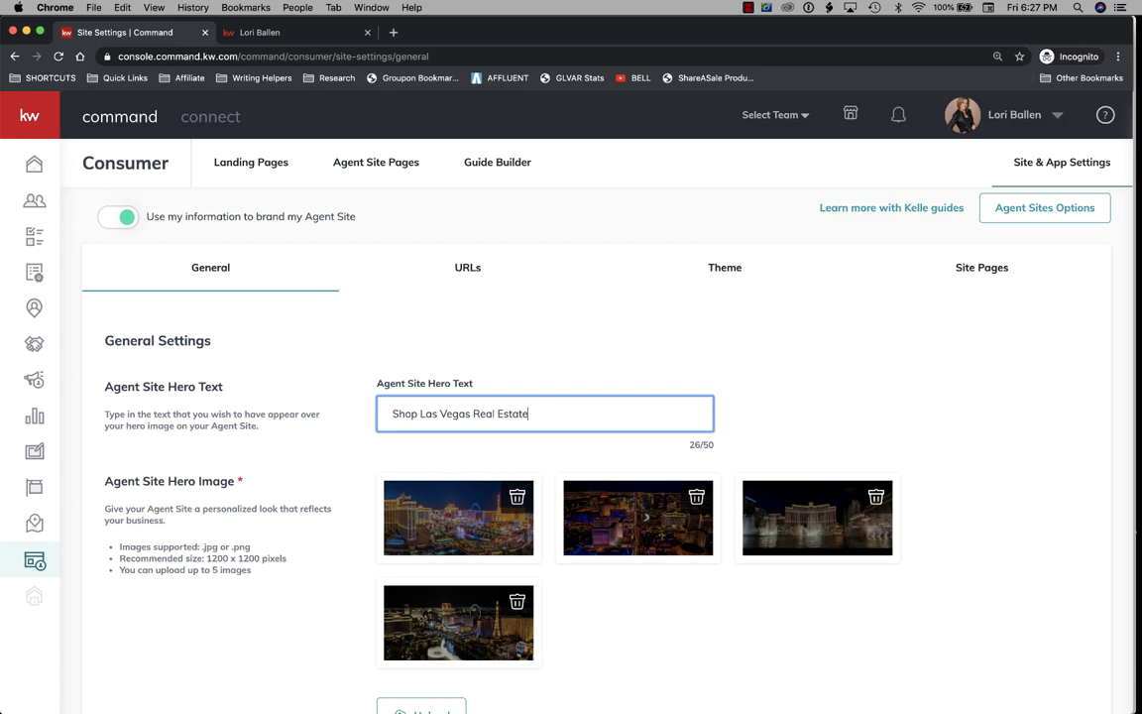
scroll(548, 394, "down", 1)
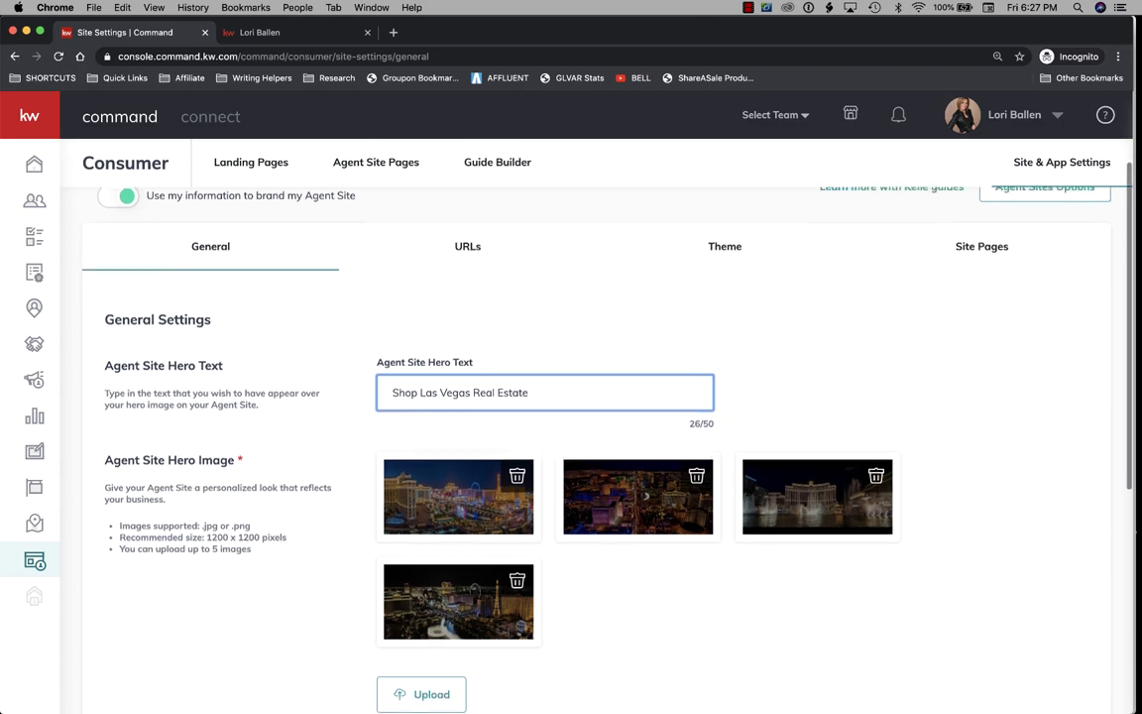
- Check the new hero text on the agent website
left_click(280, 39)
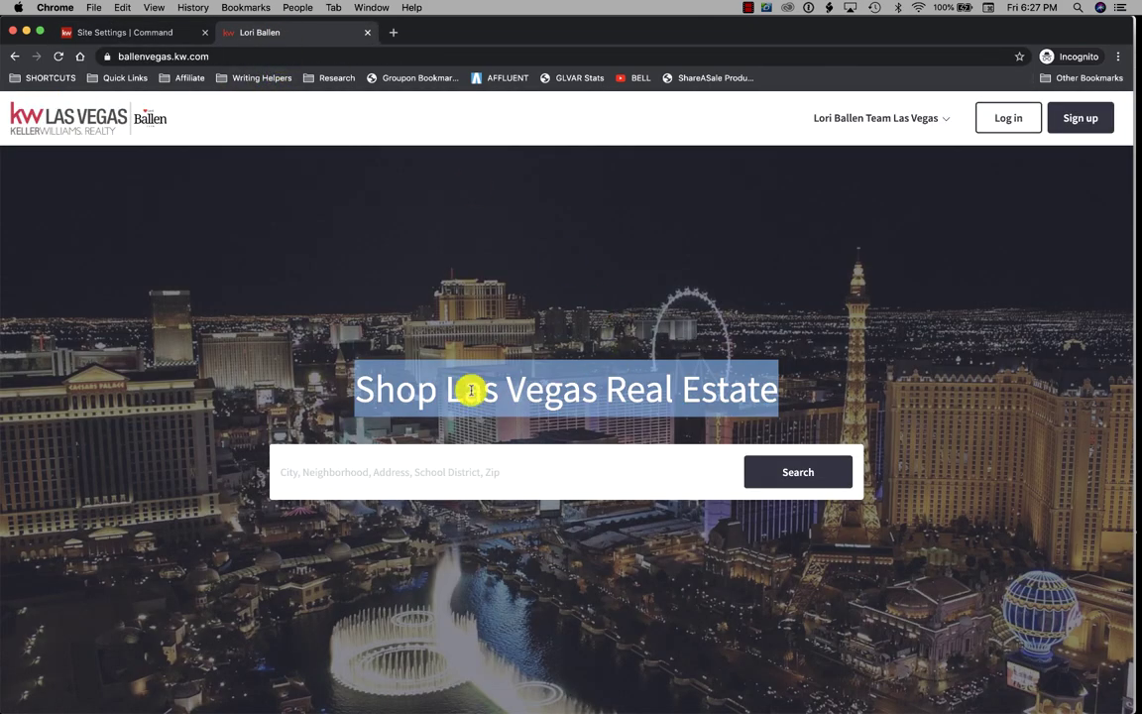
scroll(408, 407, "down", 15)
scroll(408, 408, "up", 15)
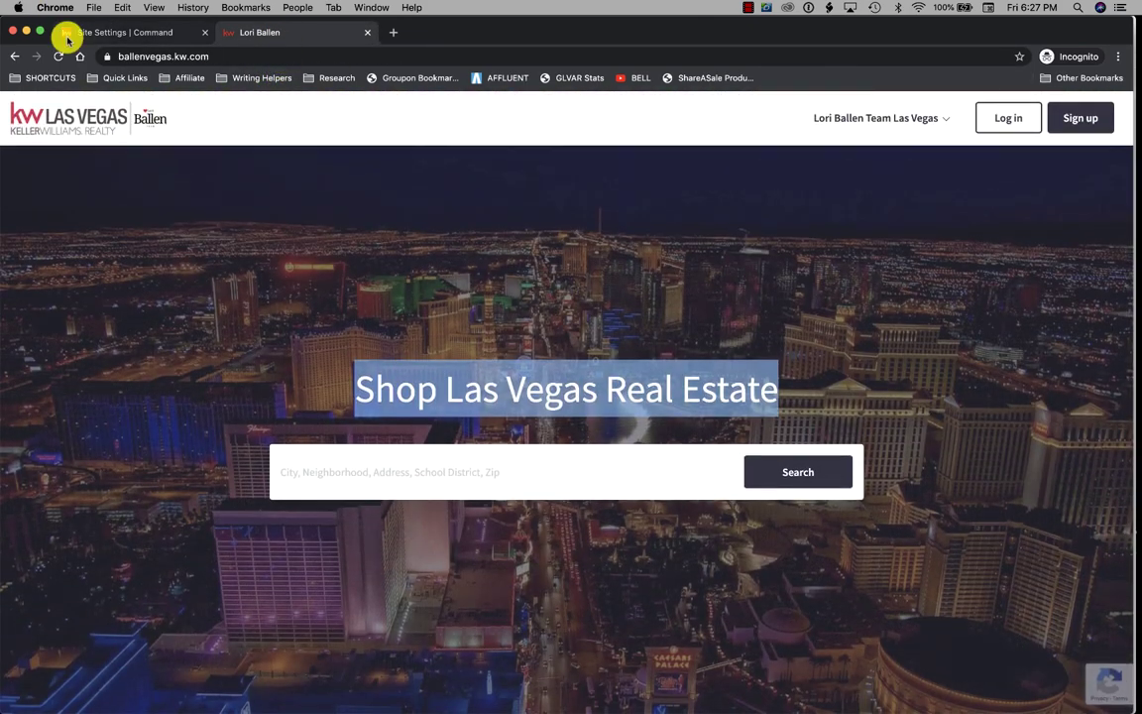
- Back in General settings, start a hero image upload, cancel it, and keep the four images
left_click(75, 31)
scroll(561, 378, "down", 5)
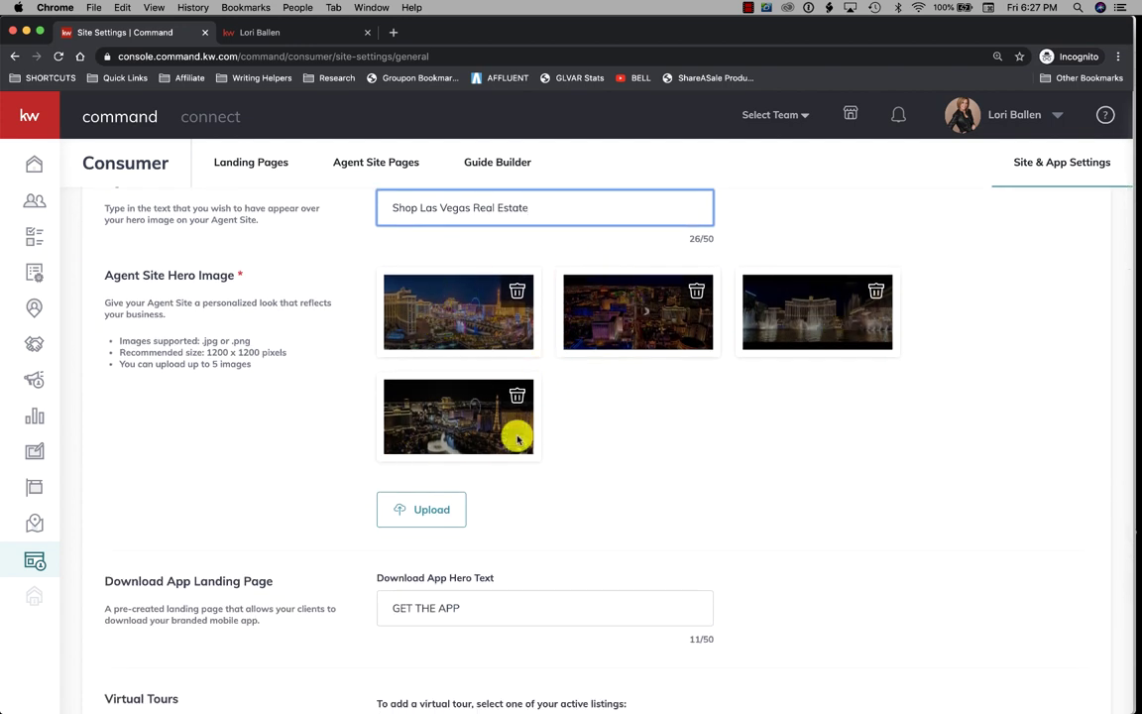
scroll(613, 434, "down", 2)
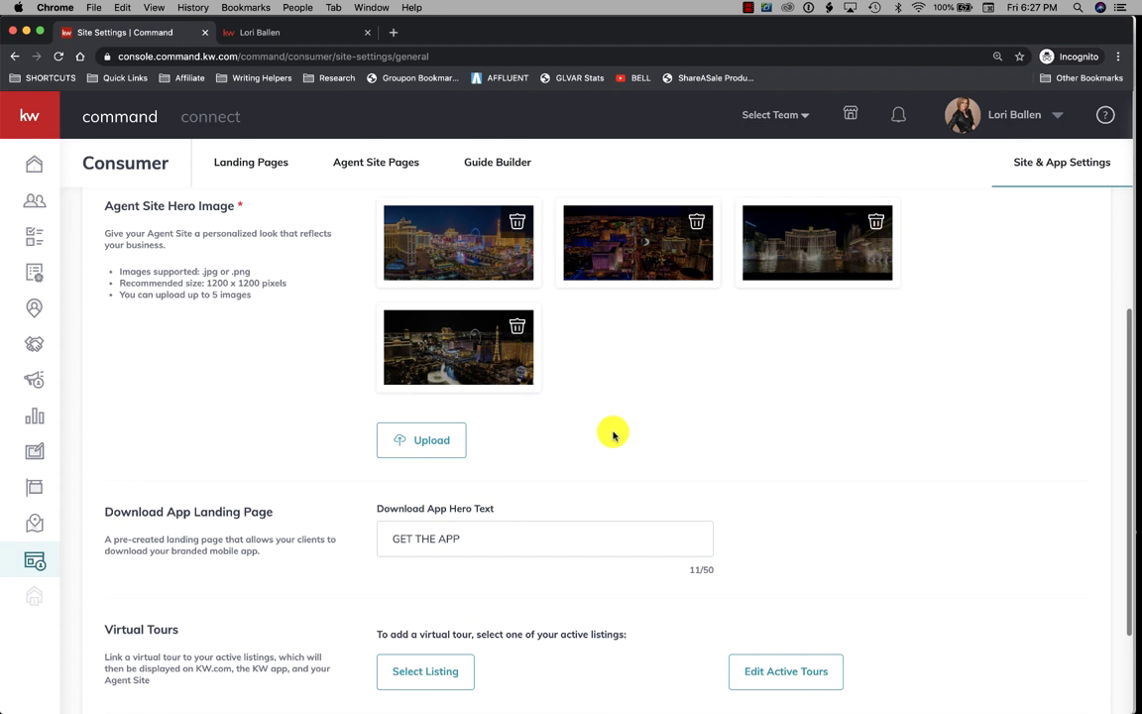
left_click(434, 448)
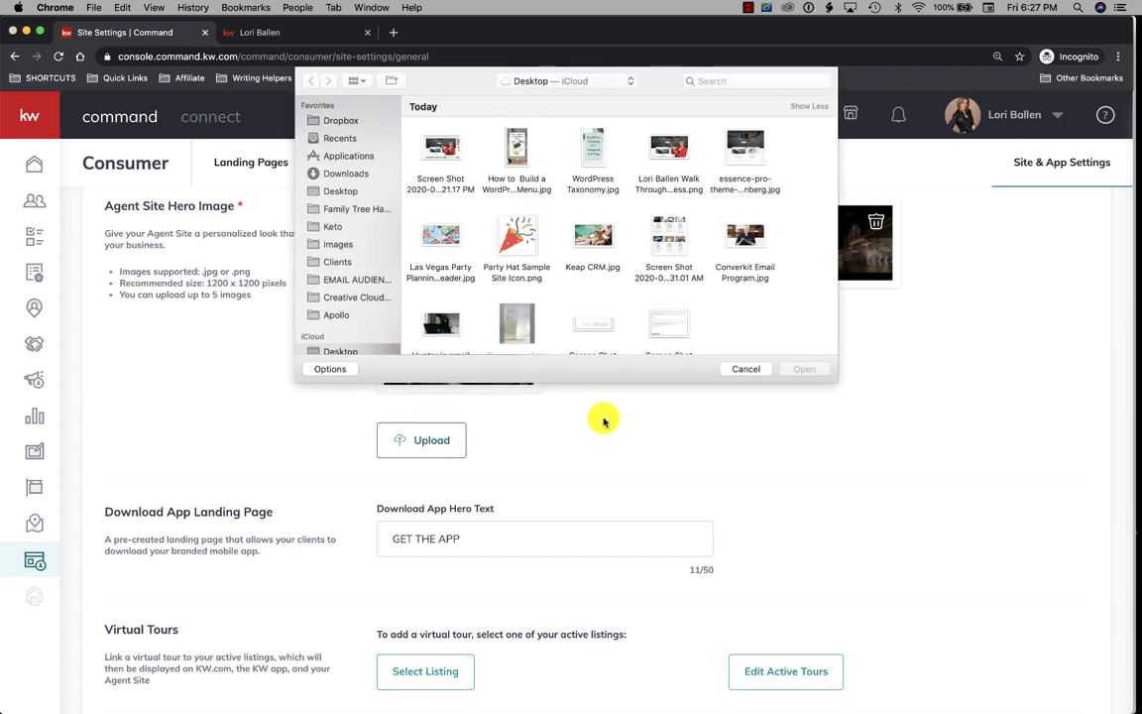
left_click(745, 371)
scroll(592, 299, "up", 5)
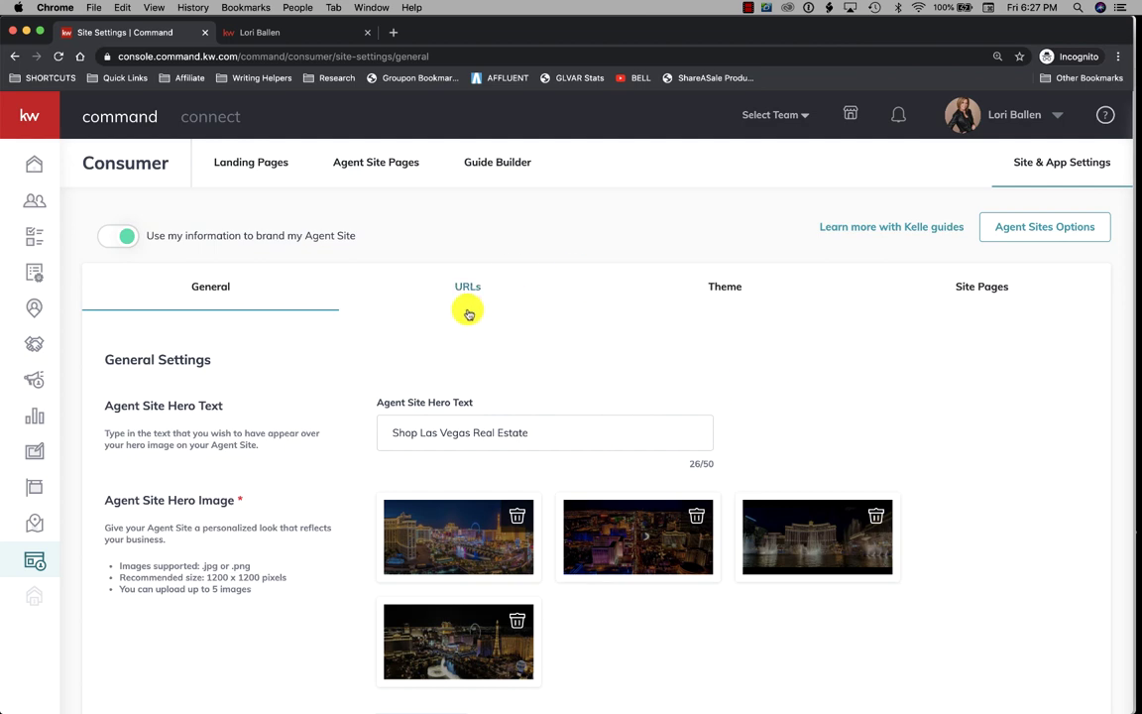
scroll(818, 451, "down", 5)
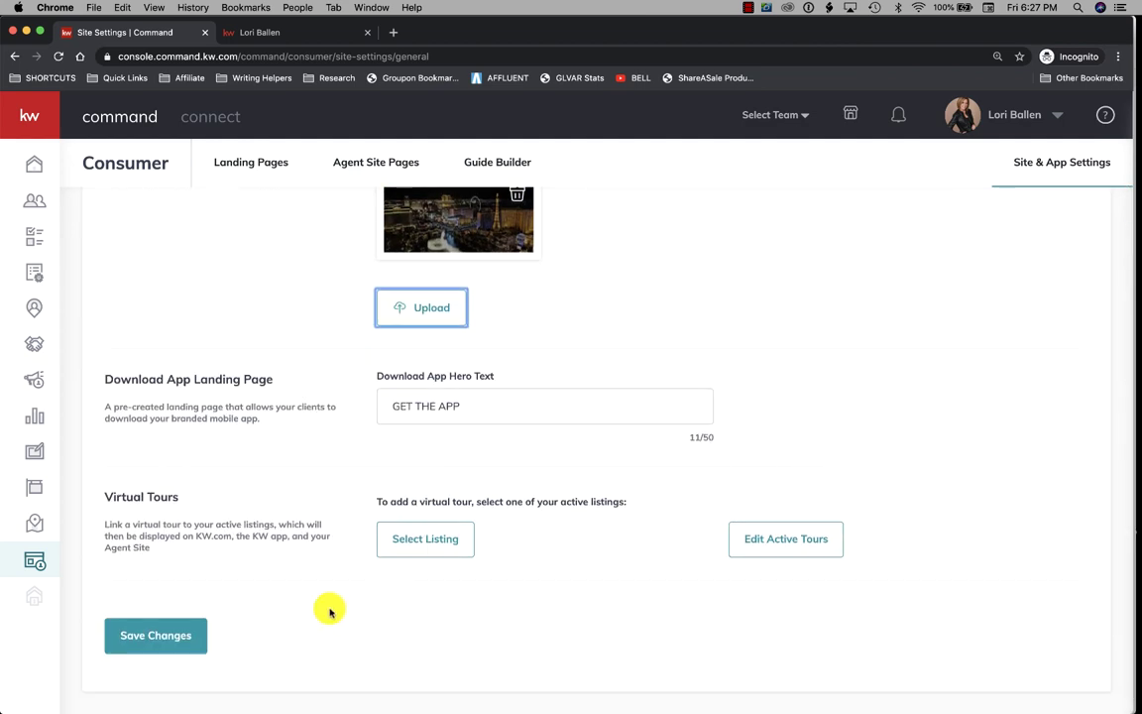
left_click(183, 636)
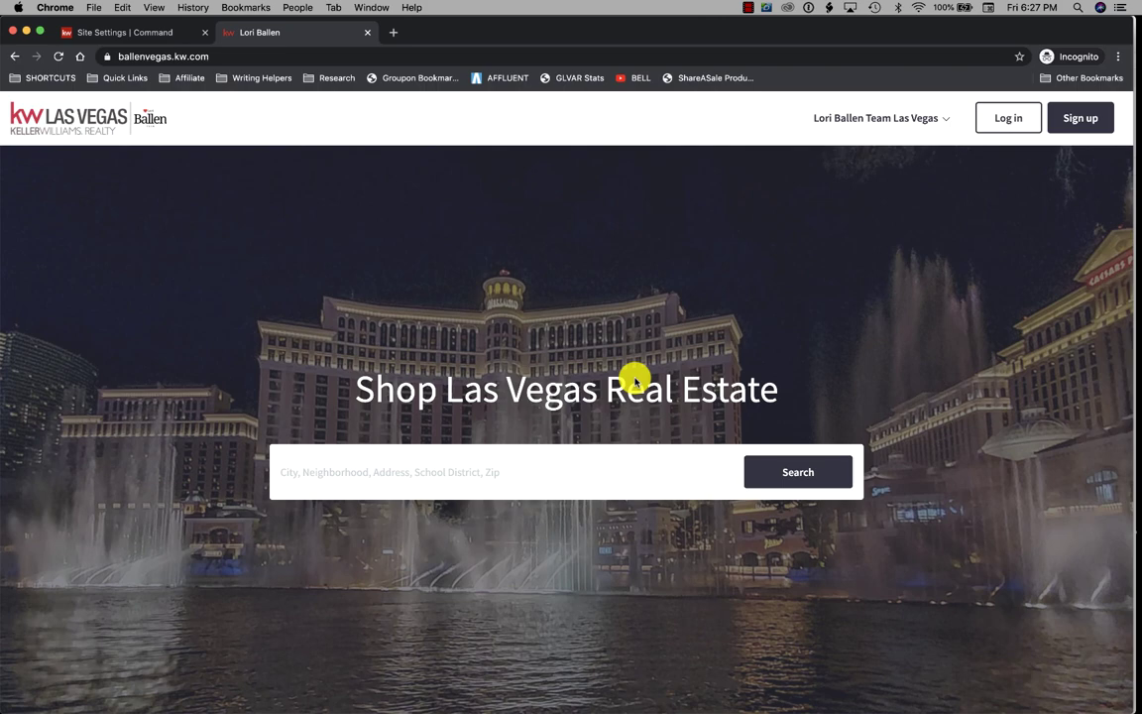
left_click(120, 32)
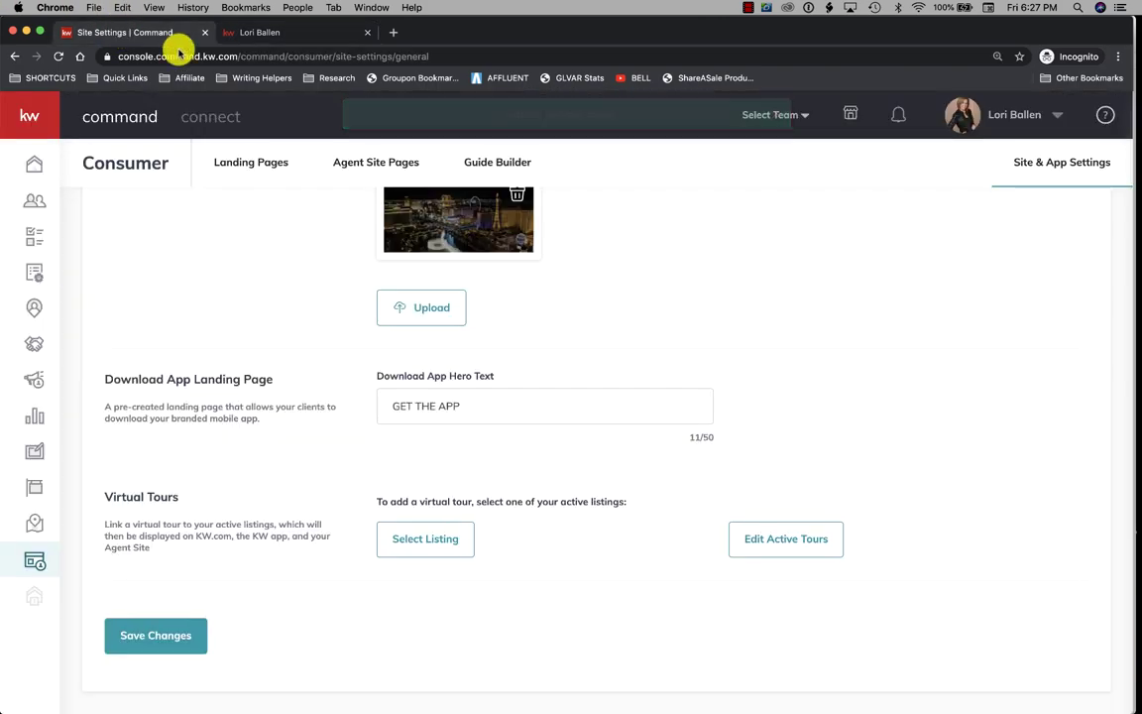
scroll(445, 286, "up", 10)
scroll(446, 285, "down", 8)
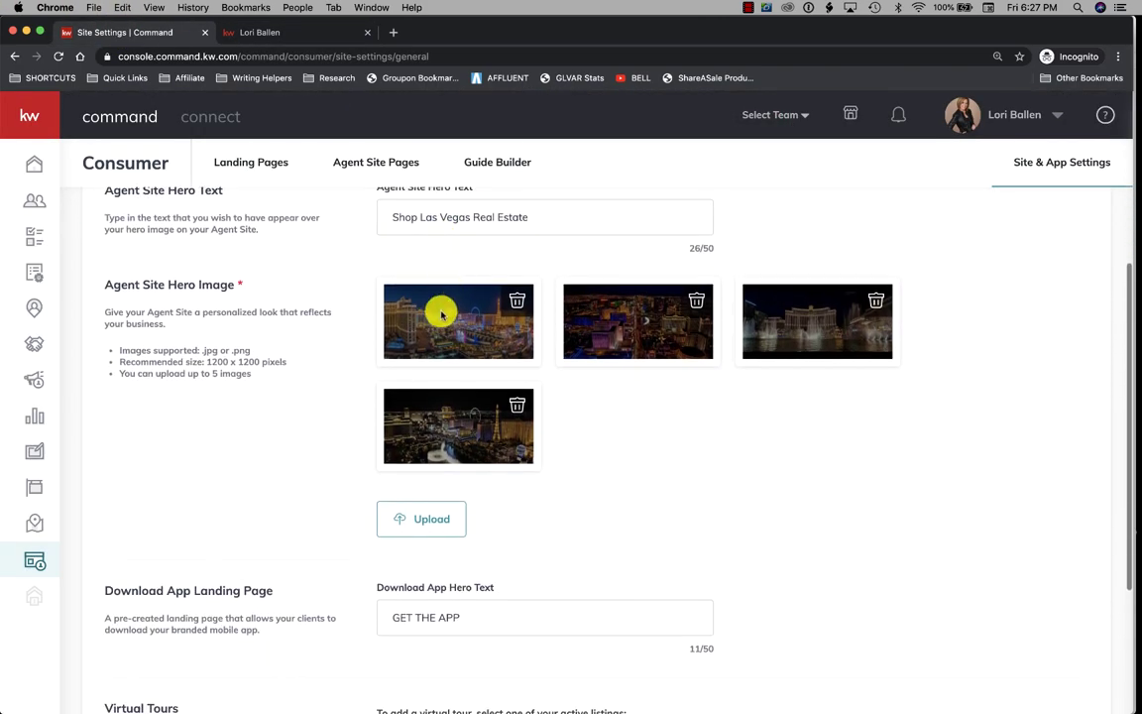
scroll(656, 448, "down", 1)
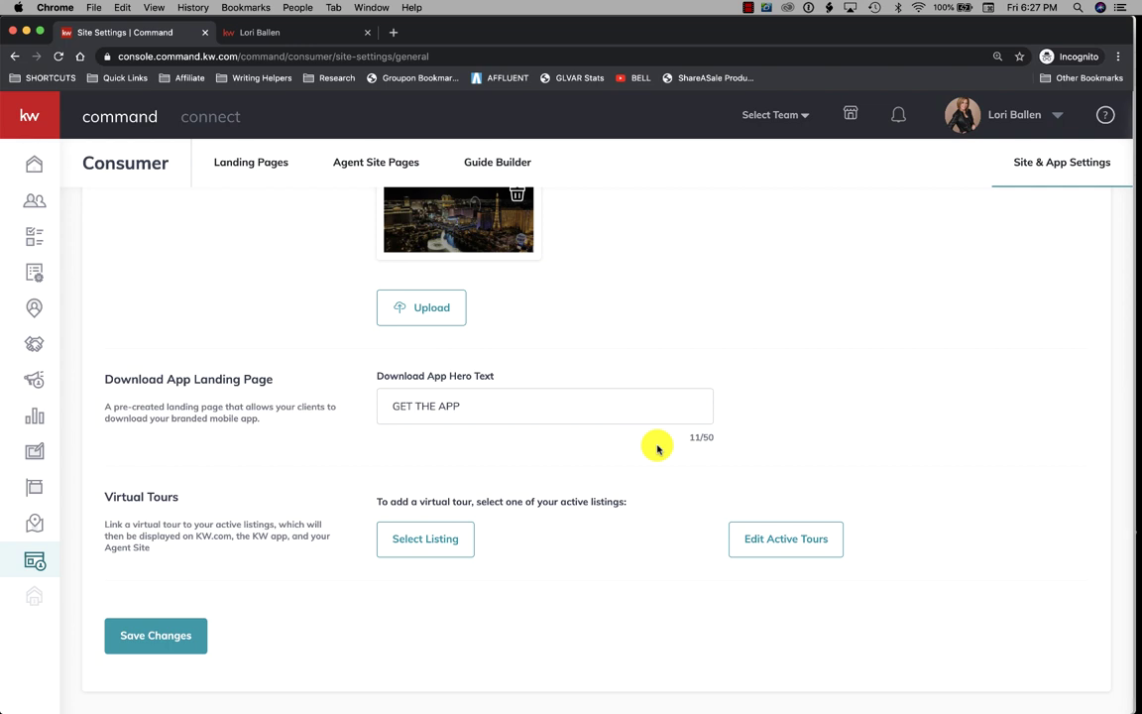
scroll(657, 448, "up", 10)
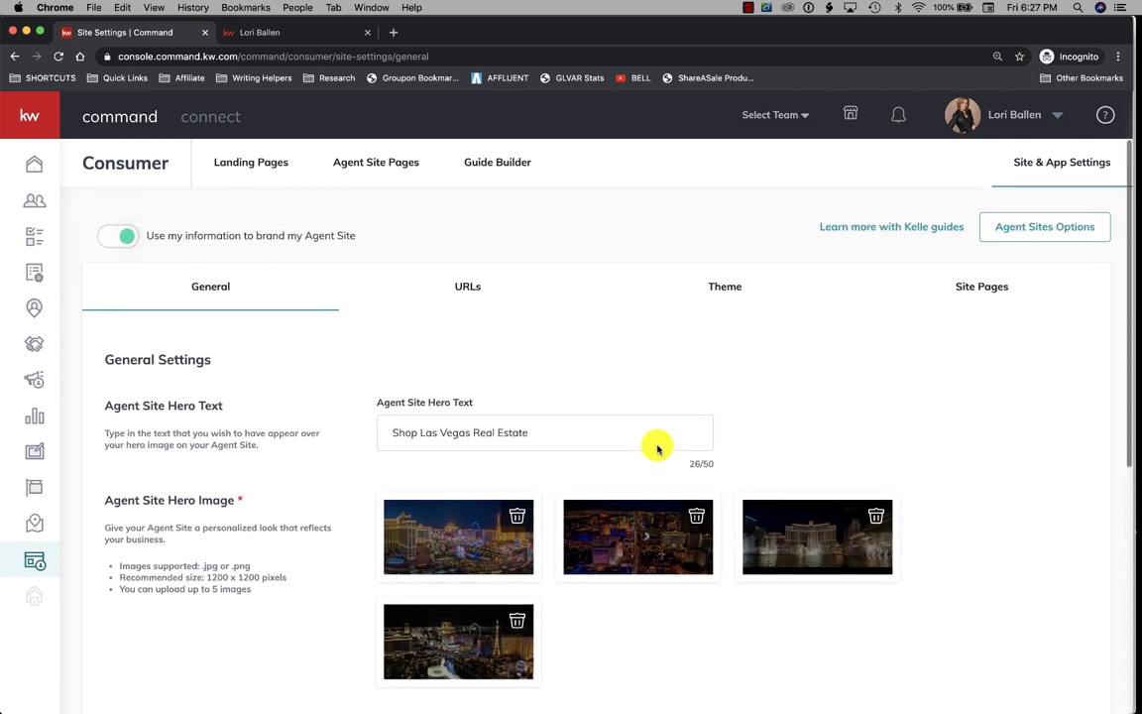